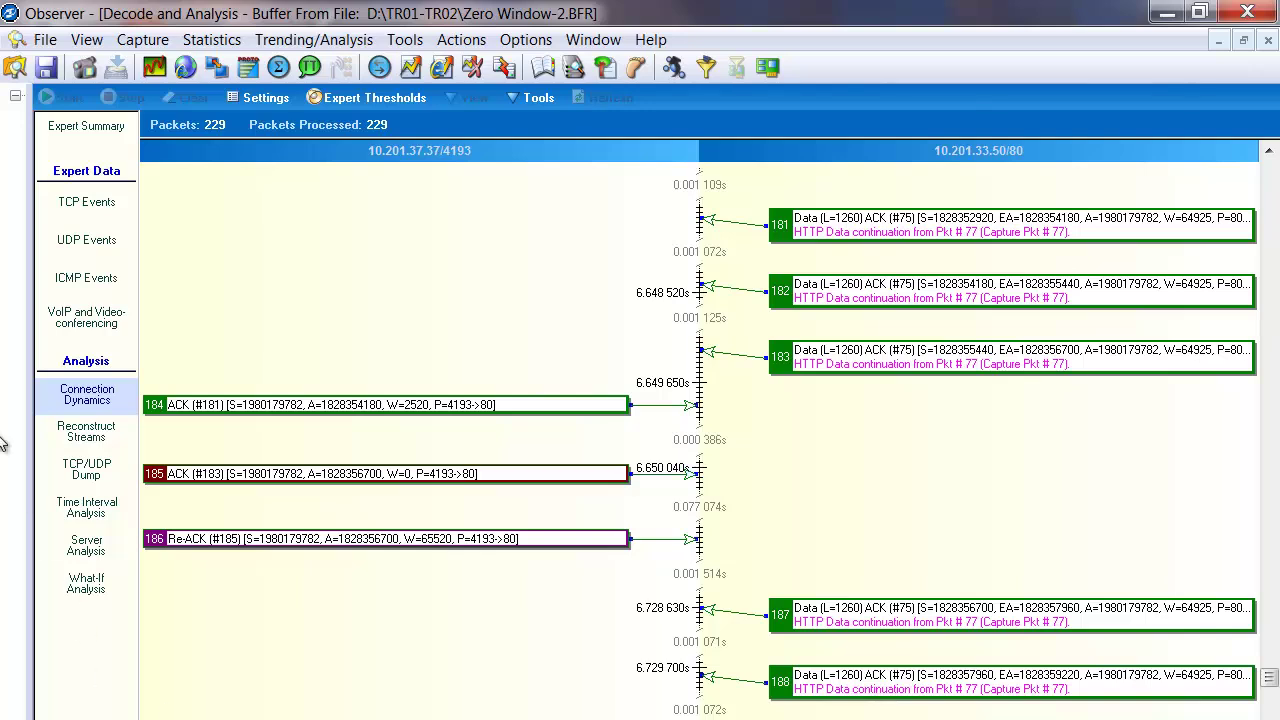
Show the Connection Dynamics view for the HTTP connection listed in the TCP Events connections
left_click(84, 204)
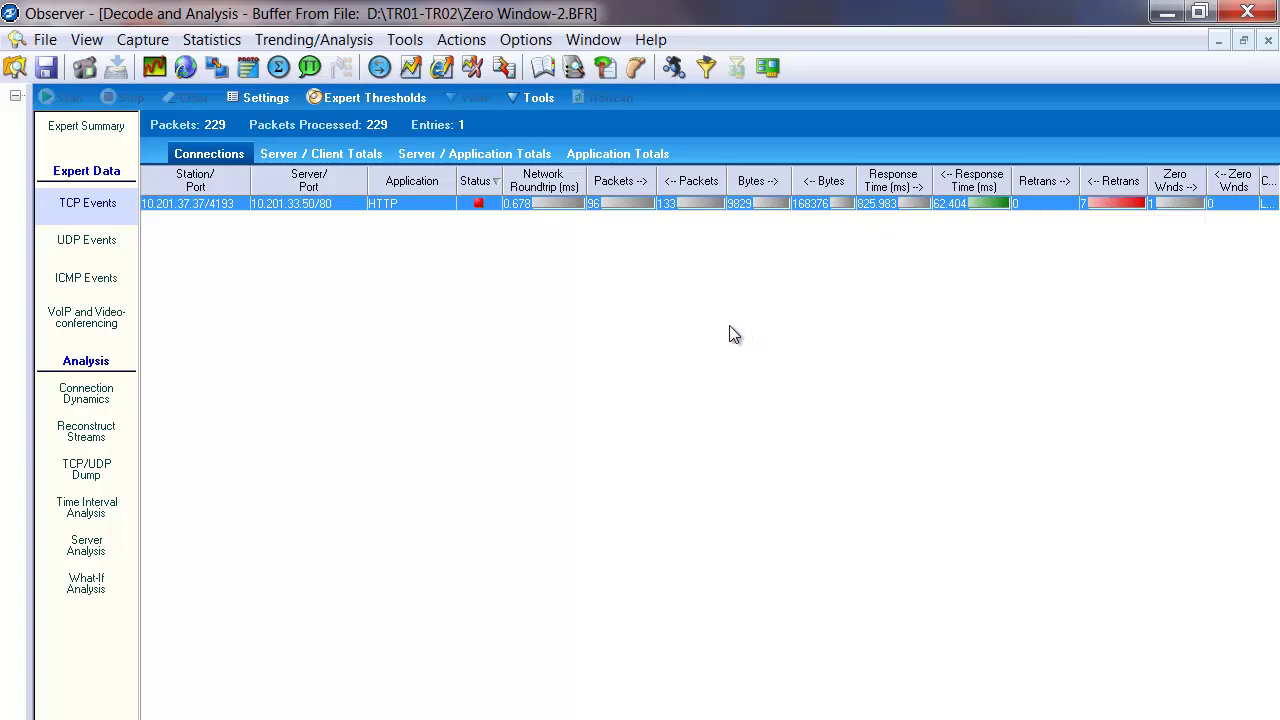
right_click(742, 204)
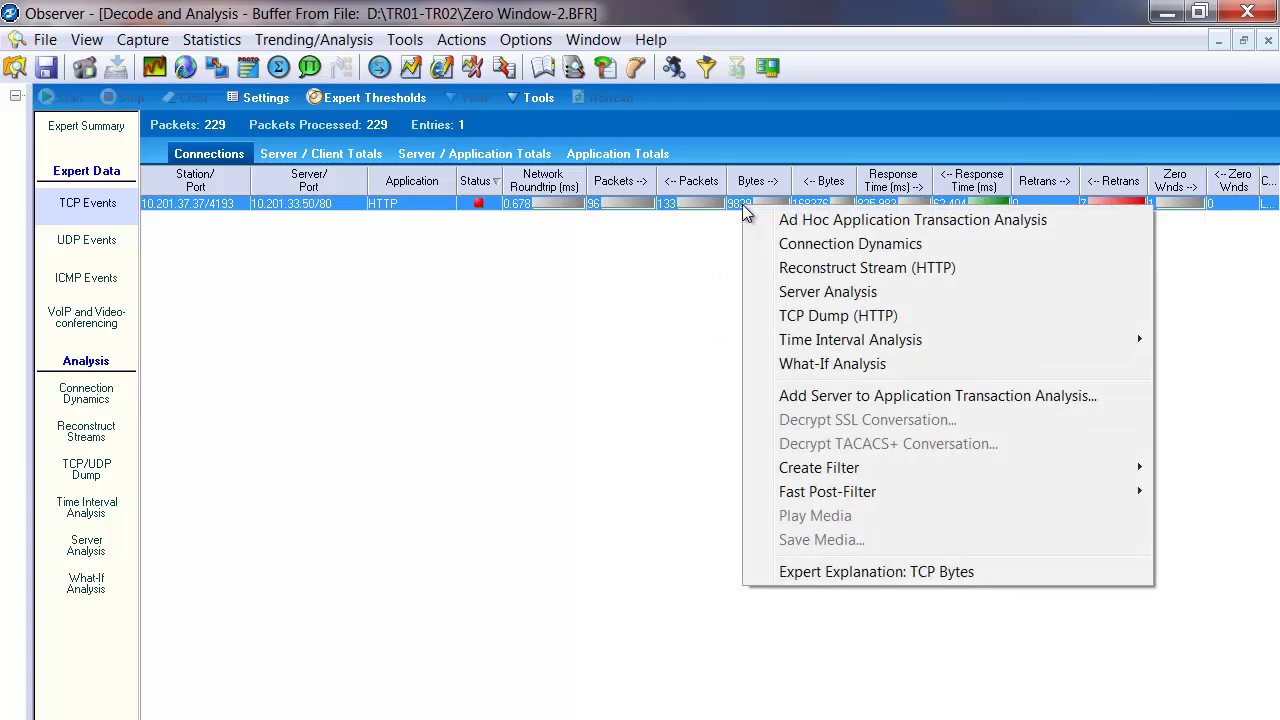
left_click(816, 245)
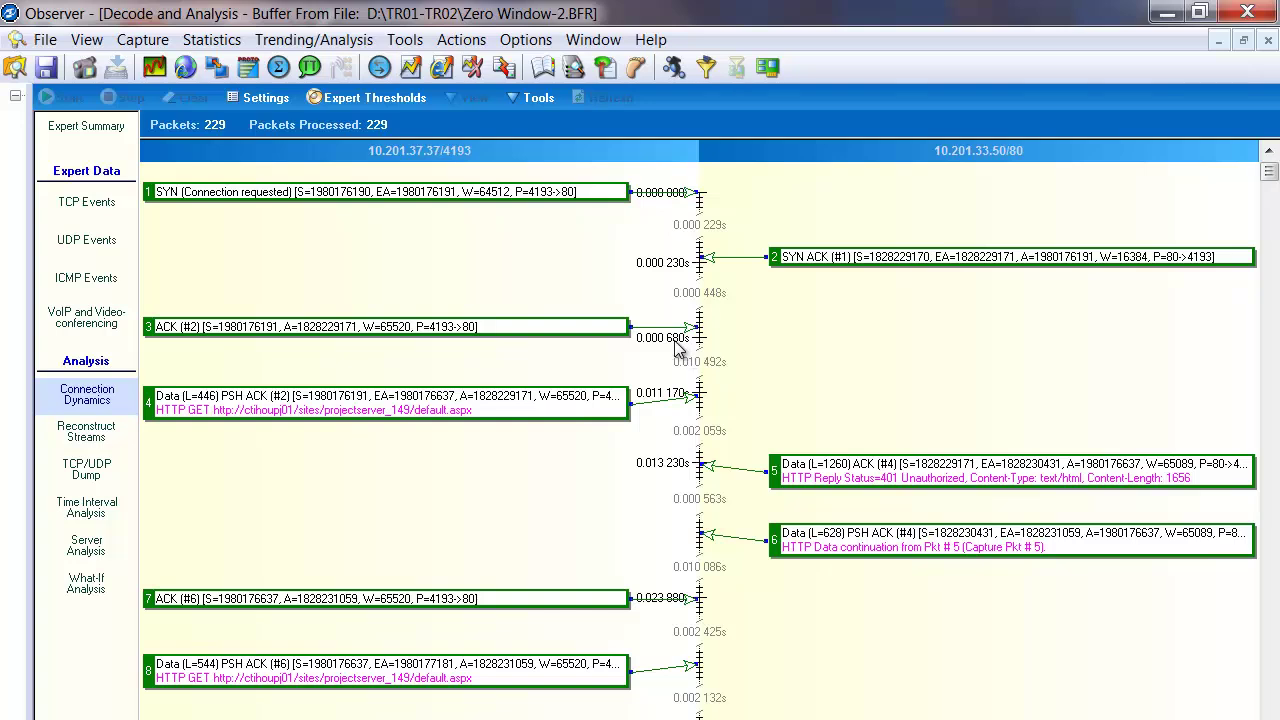
Search downward through all segments for an error packet of type Zero Window, closing the search once it is located
left_click(532, 100)
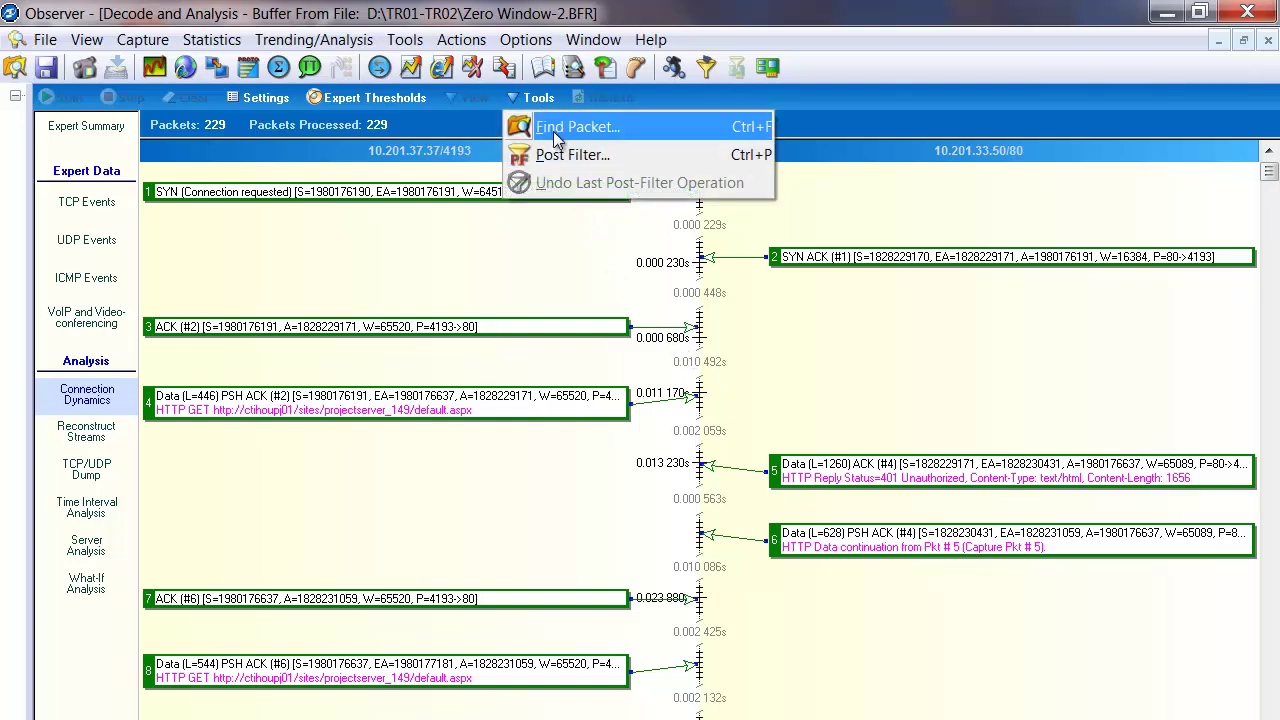
left_click(560, 130)
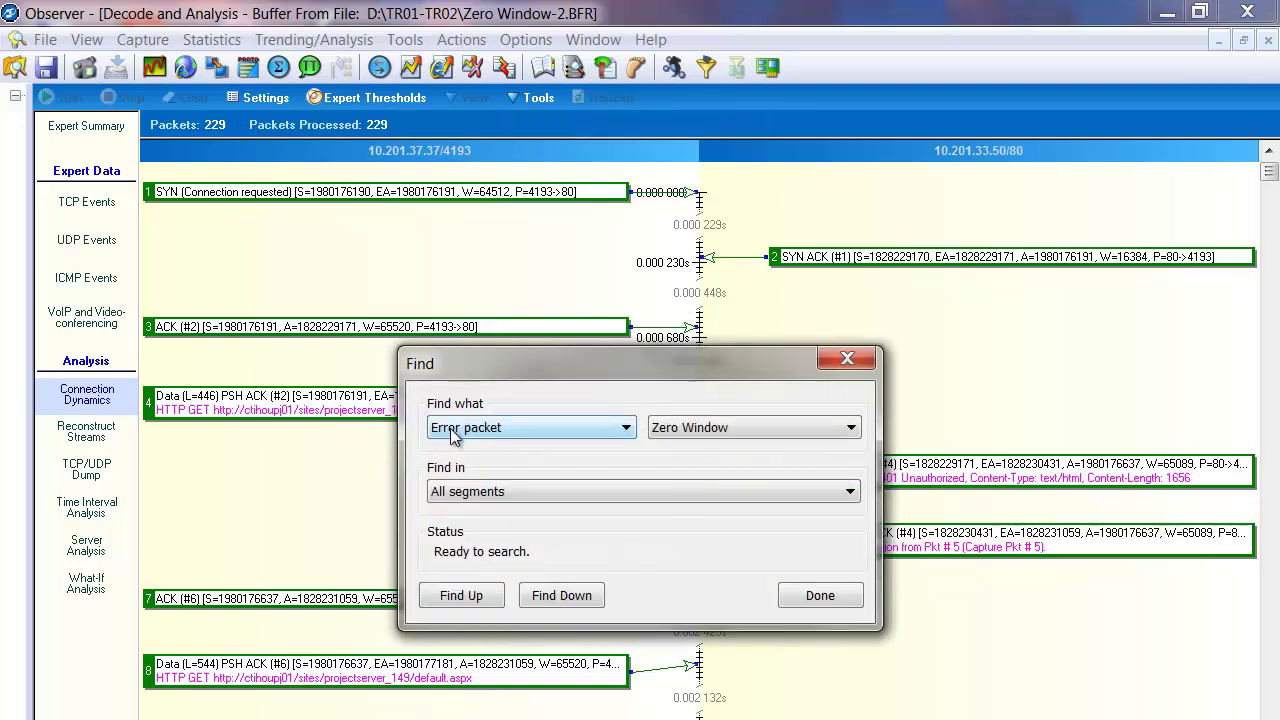
left_click(852, 428)
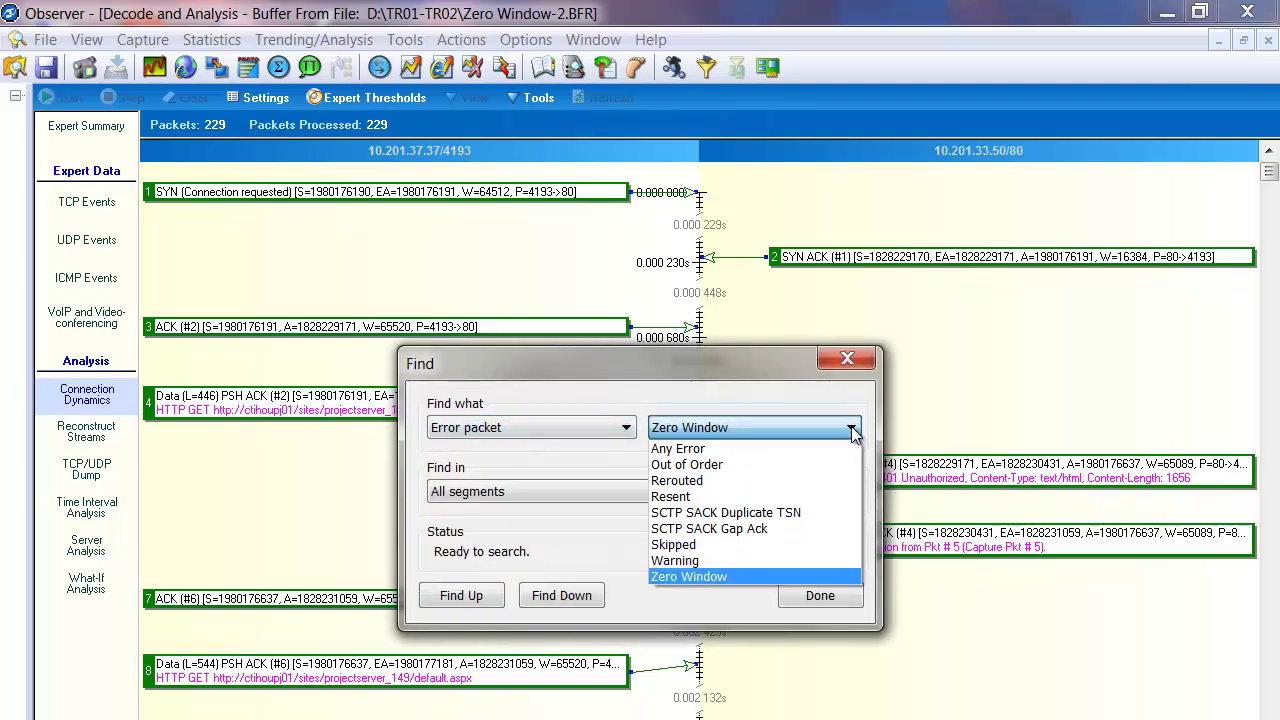
left_click(728, 578)
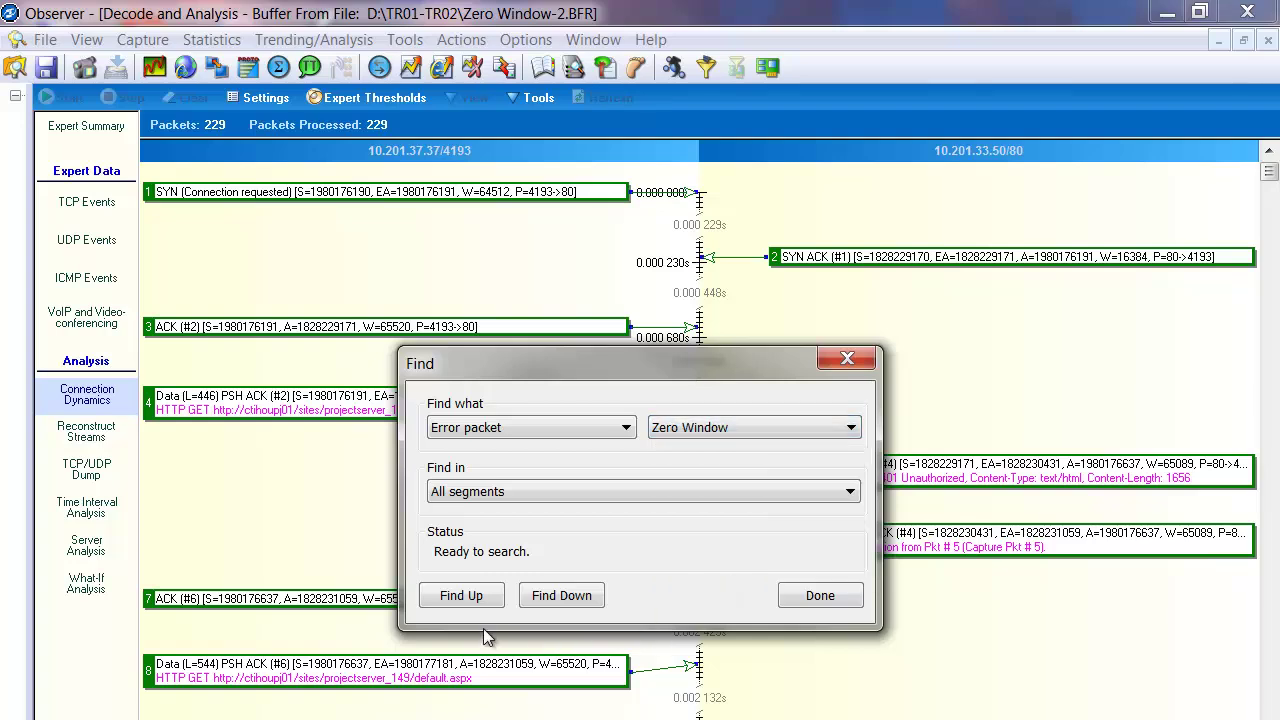
left_click(586, 598)
left_click(846, 360)
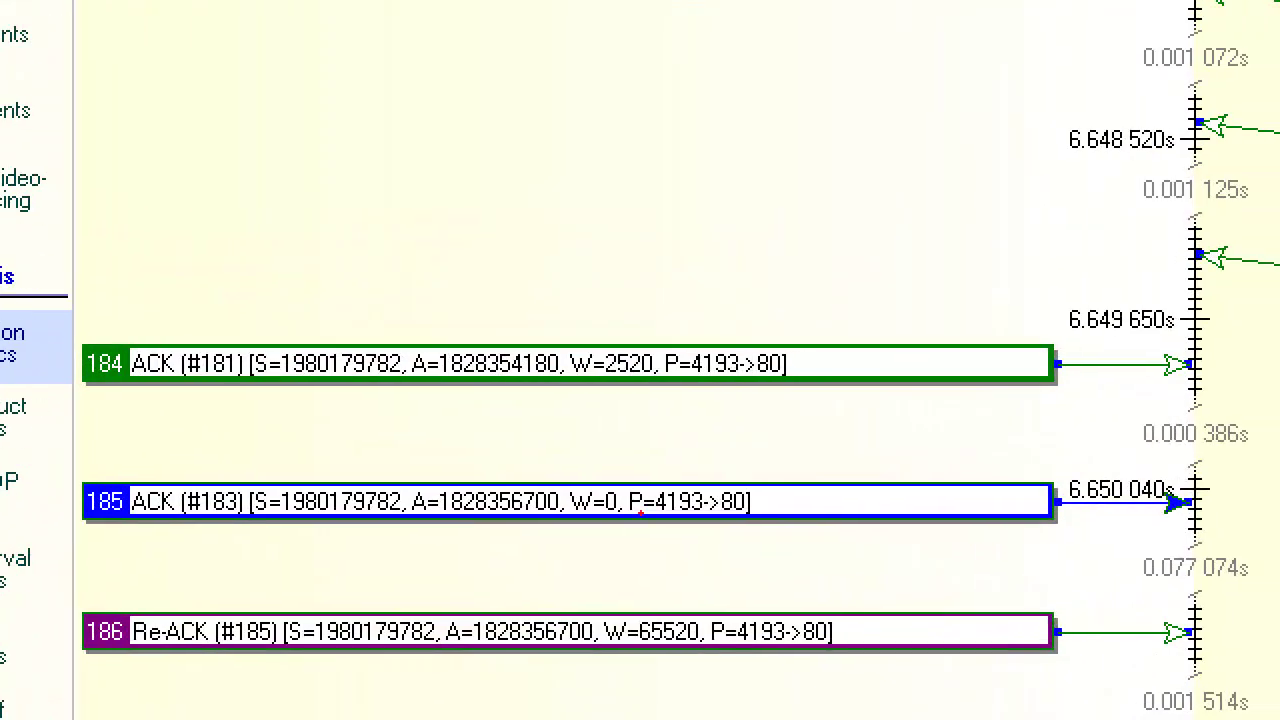
mouse_move(638, 452)
left_mouse_down()
mouse_move(470, 472)
mouse_move(708, 584)
mouse_move(640, 452)
left_mouse_up()
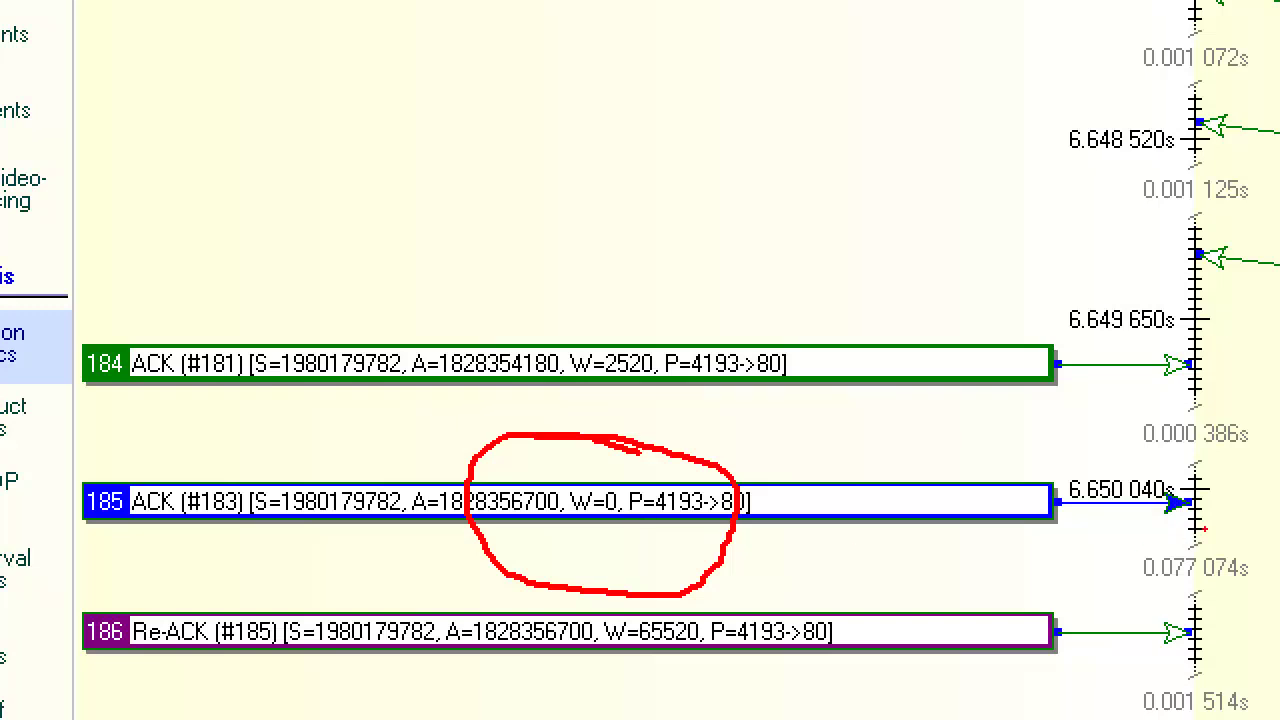
left_click_drag(1152, 588, 1245, 585)
mouse_move(545, 697)
left_mouse_down()
mouse_move(726, 650)
mouse_move(578, 578)
mouse_move(678, 668)
left_mouse_up()
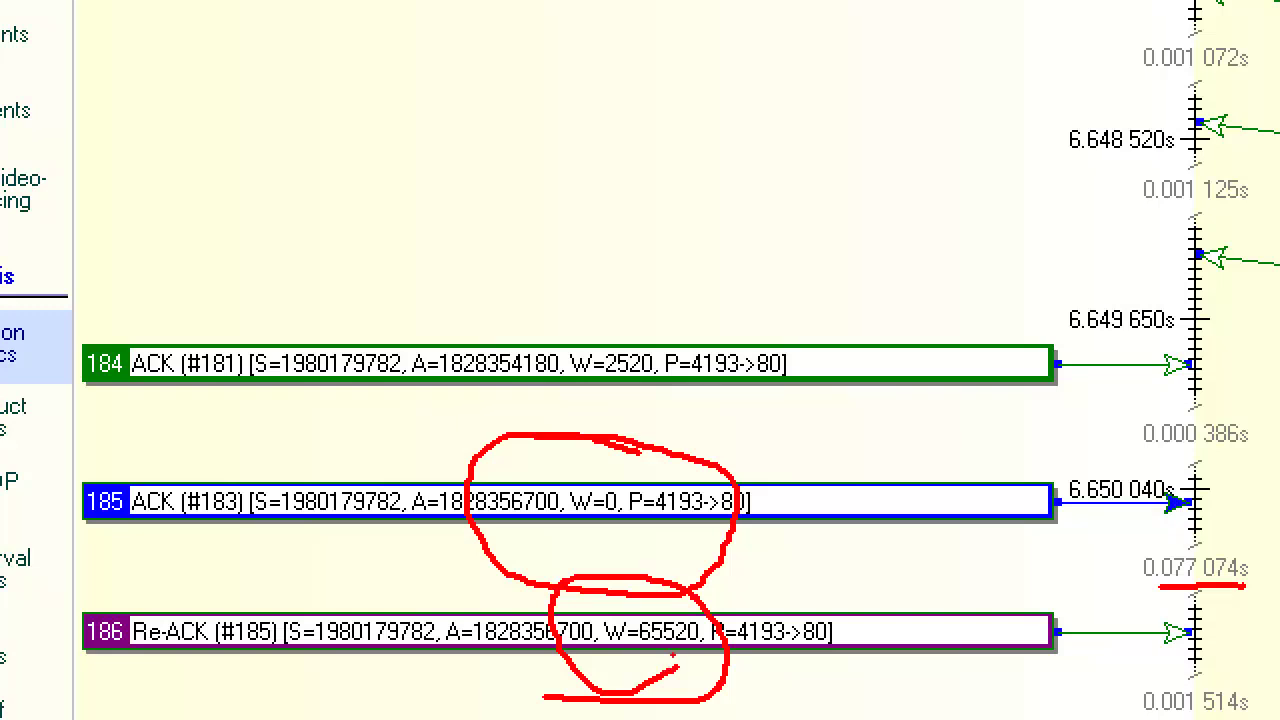
left_click_drag(628, 654, 692, 652)
mouse_move(1212, 505)
left_mouse_down()
mouse_move(1100, 556)
mouse_move(1254, 645)
mouse_move(1214, 534)
mouse_move(1168, 512)
left_mouse_up()
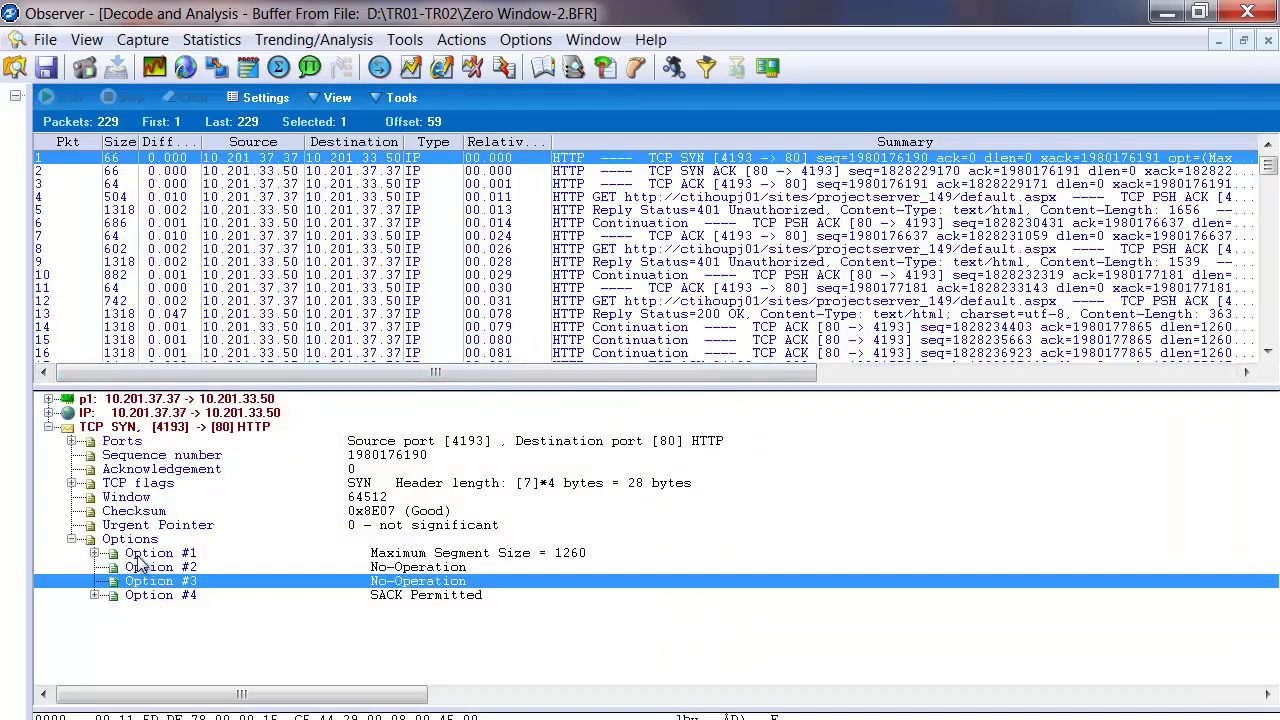
Compare the offset of the Window field with the offset of the TCP header in the first packet's decode
left_click(127, 499)
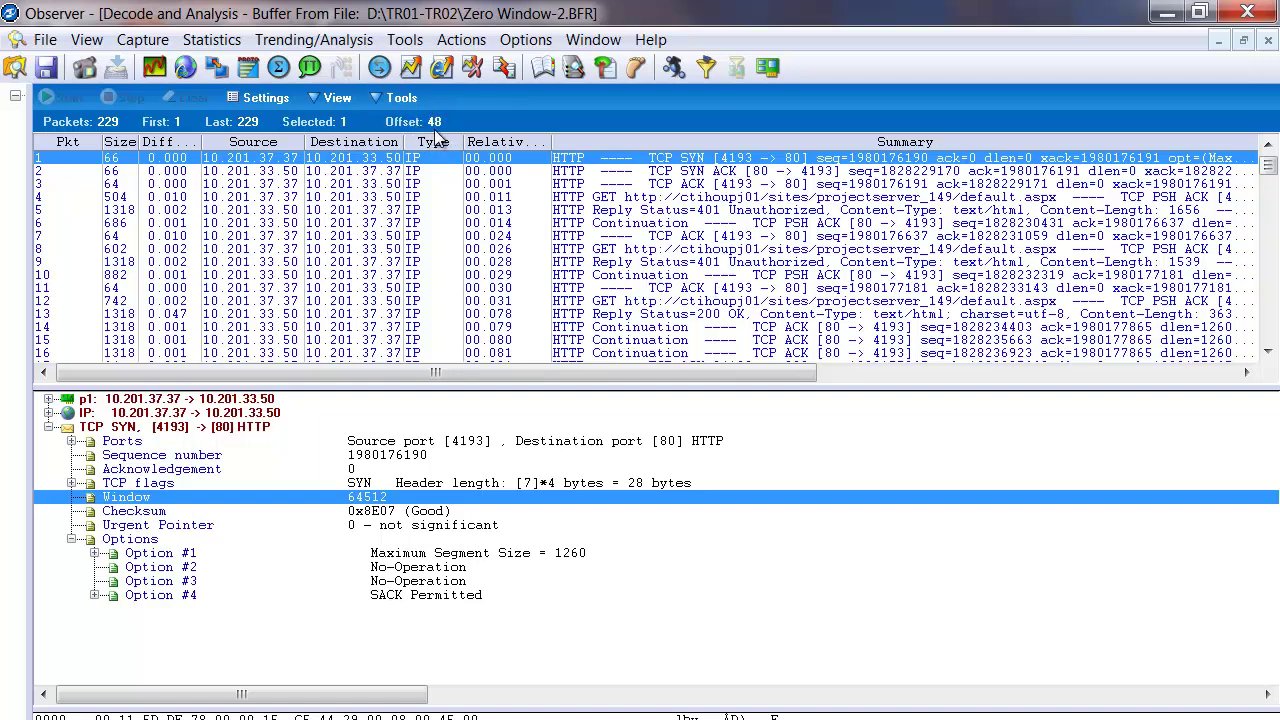
left_click(138, 429)
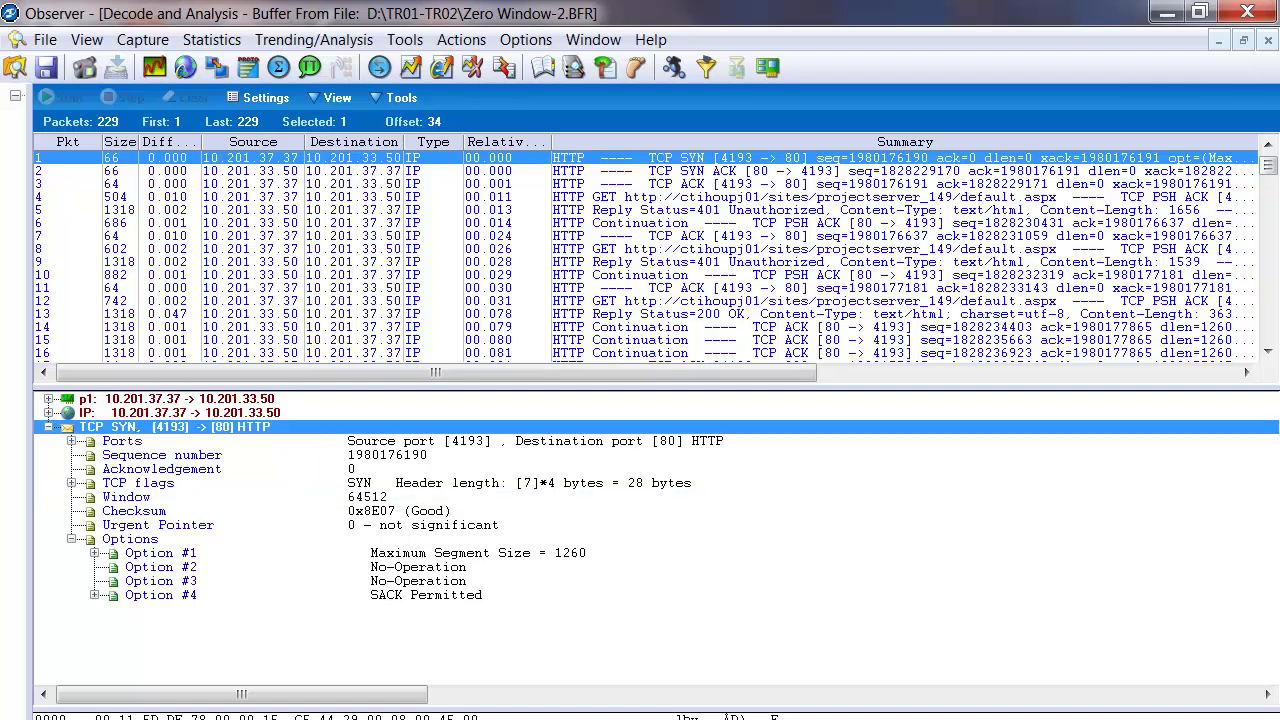
left_click(138, 500)
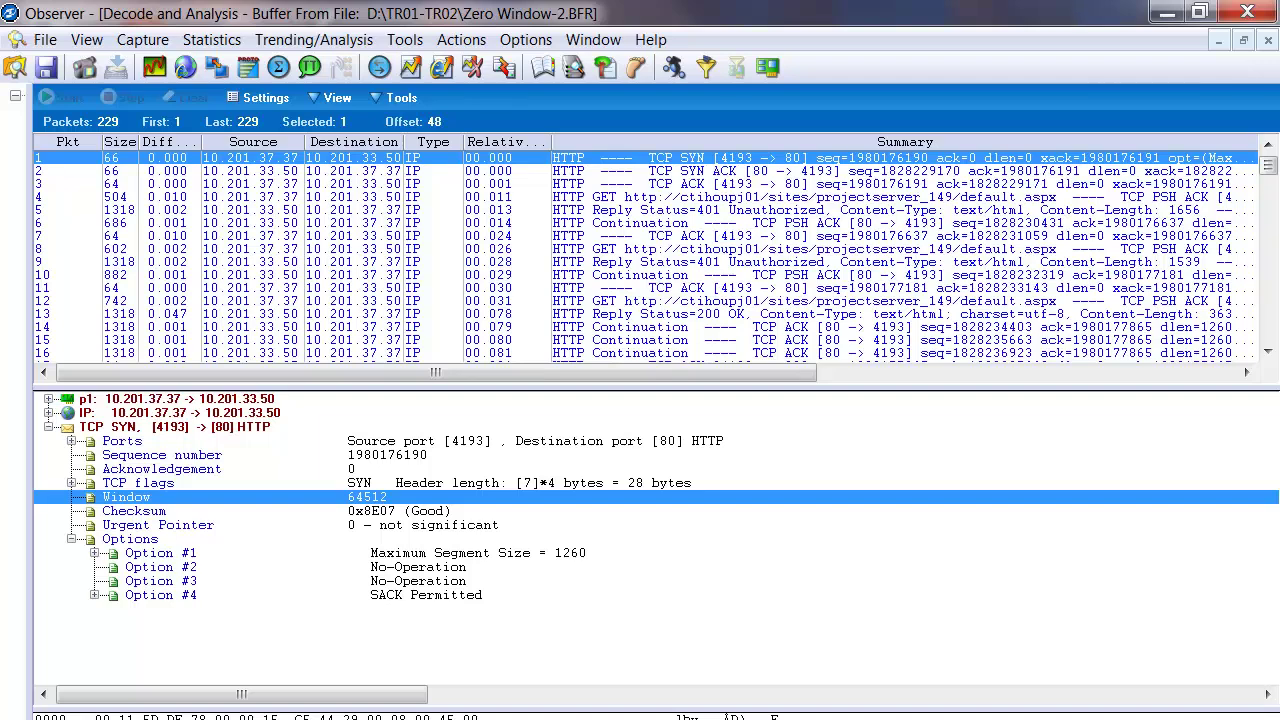
left_click(128, 427)
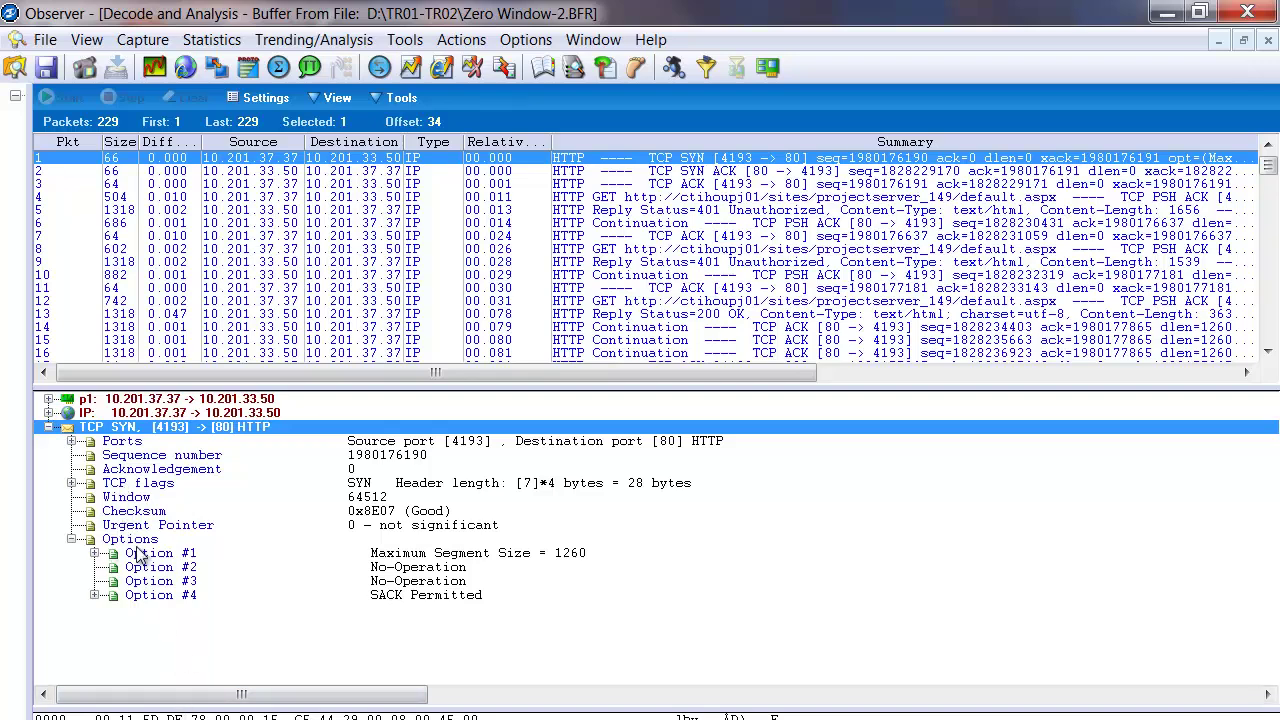
Create a new post-capture filter named "TCP Window = 0"
left_click(400, 100)
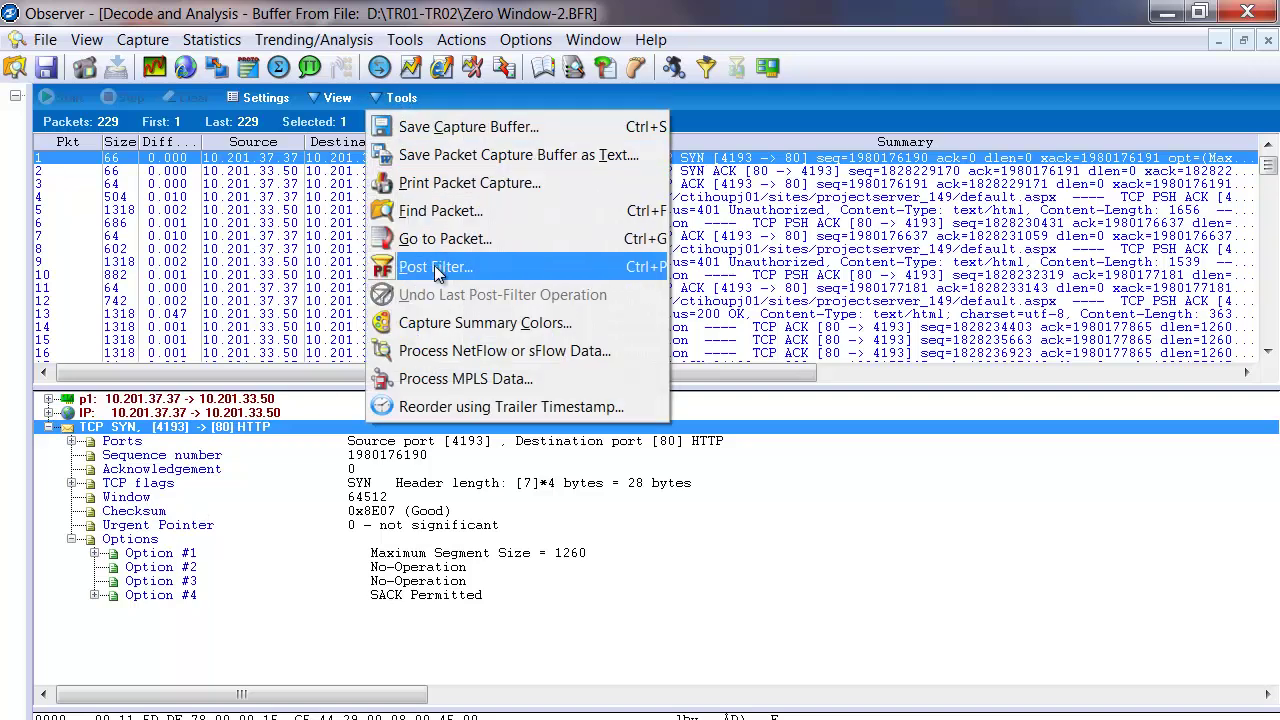
left_click(436, 272)
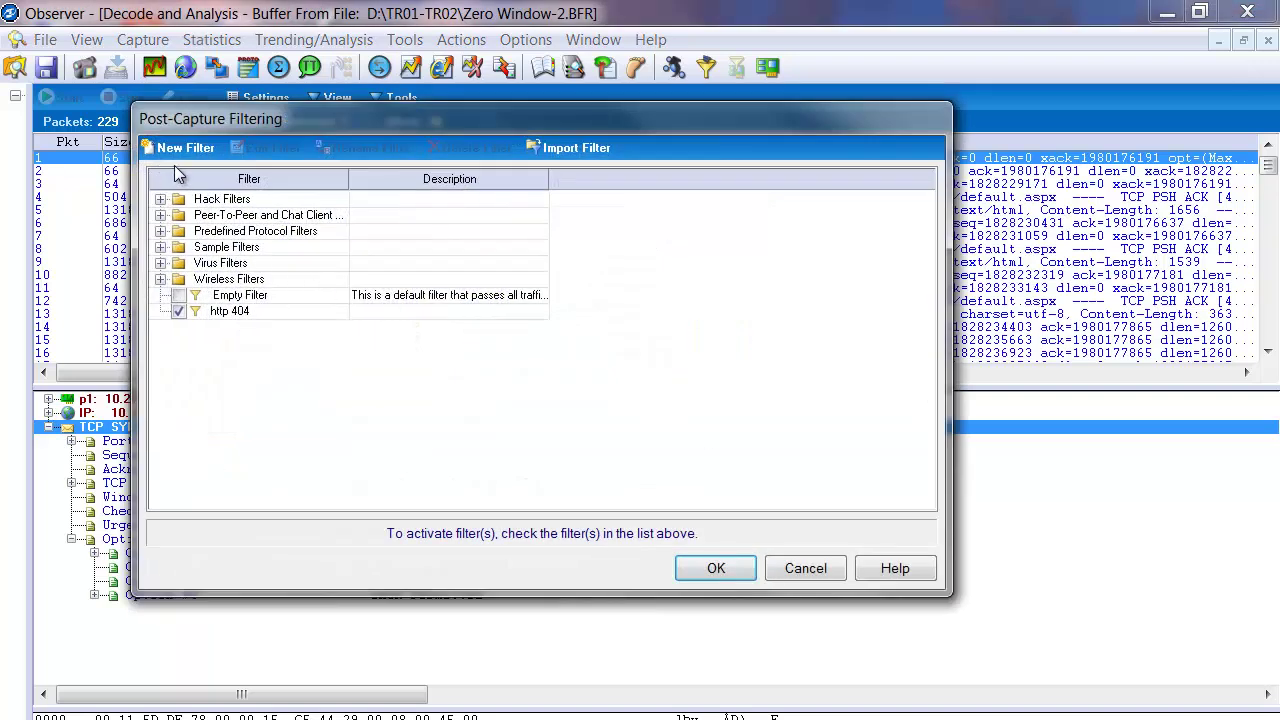
left_click(188, 151)
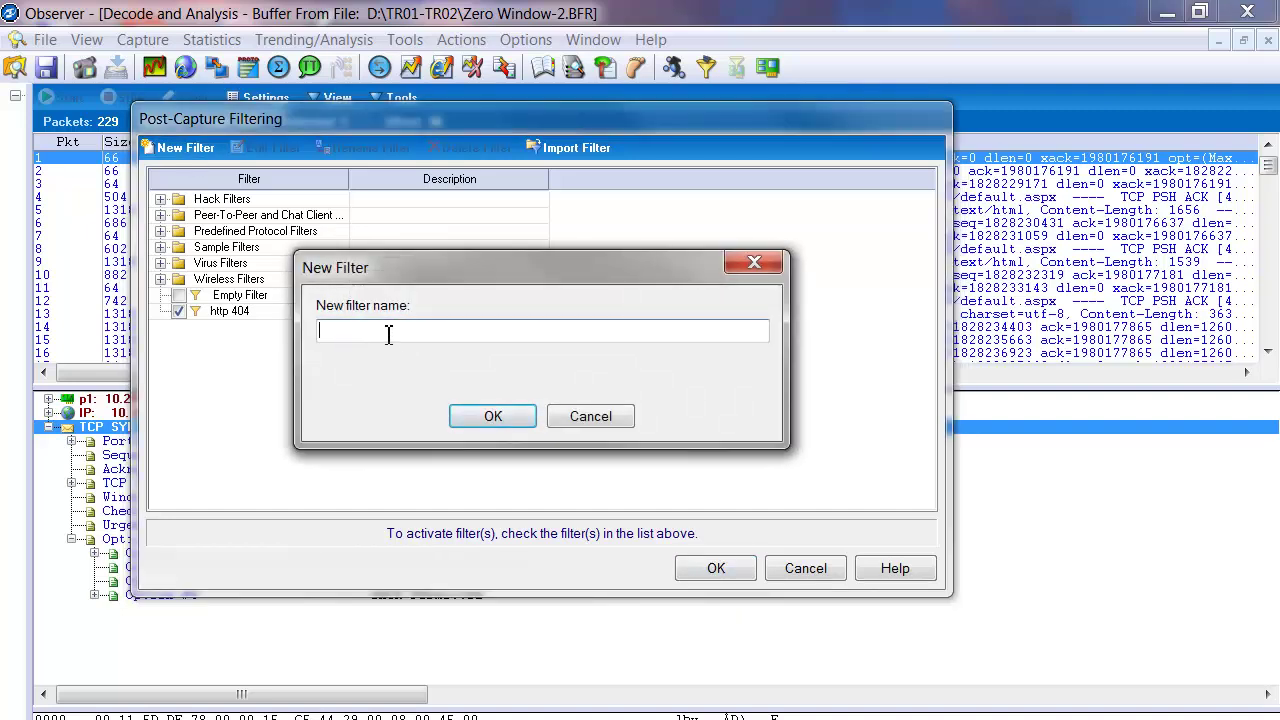
type("TCP Window = 0")
left_click(490, 417)
Change the filter's Any Address rule to a Pattern rule with IP - TCP as the pattern origin
right_click(304, 342)
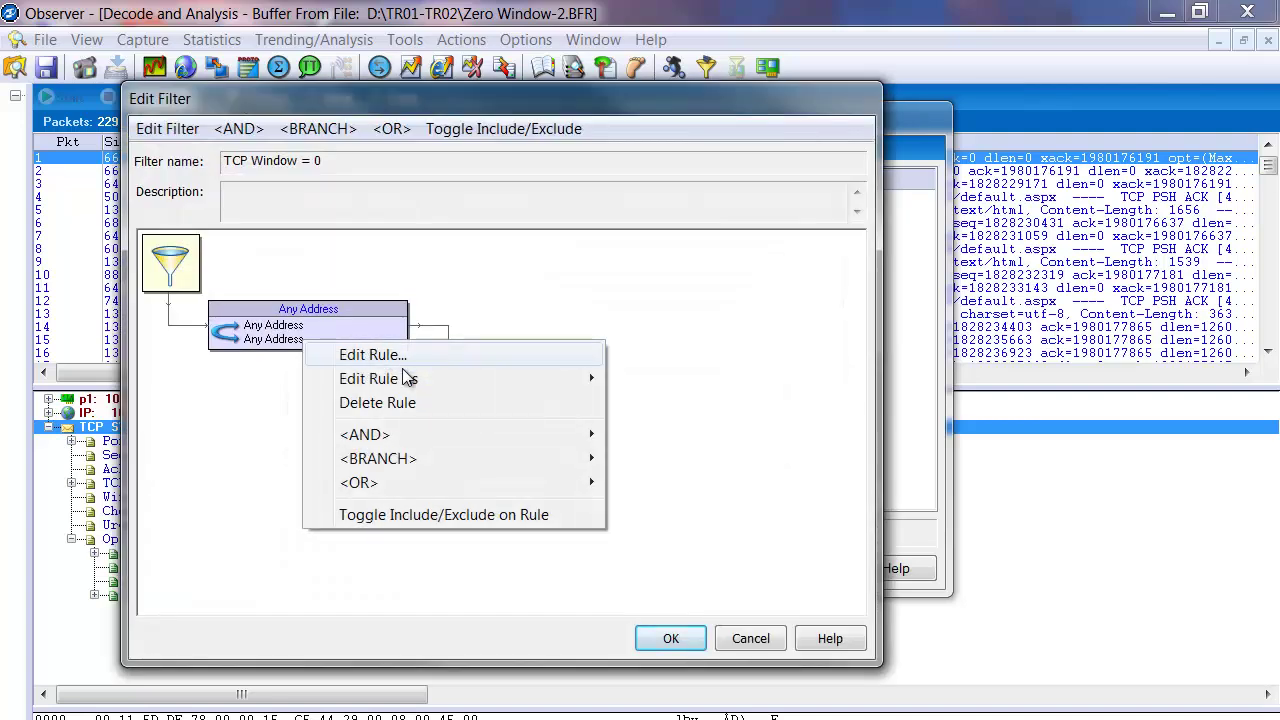
mouse_move(410, 380)
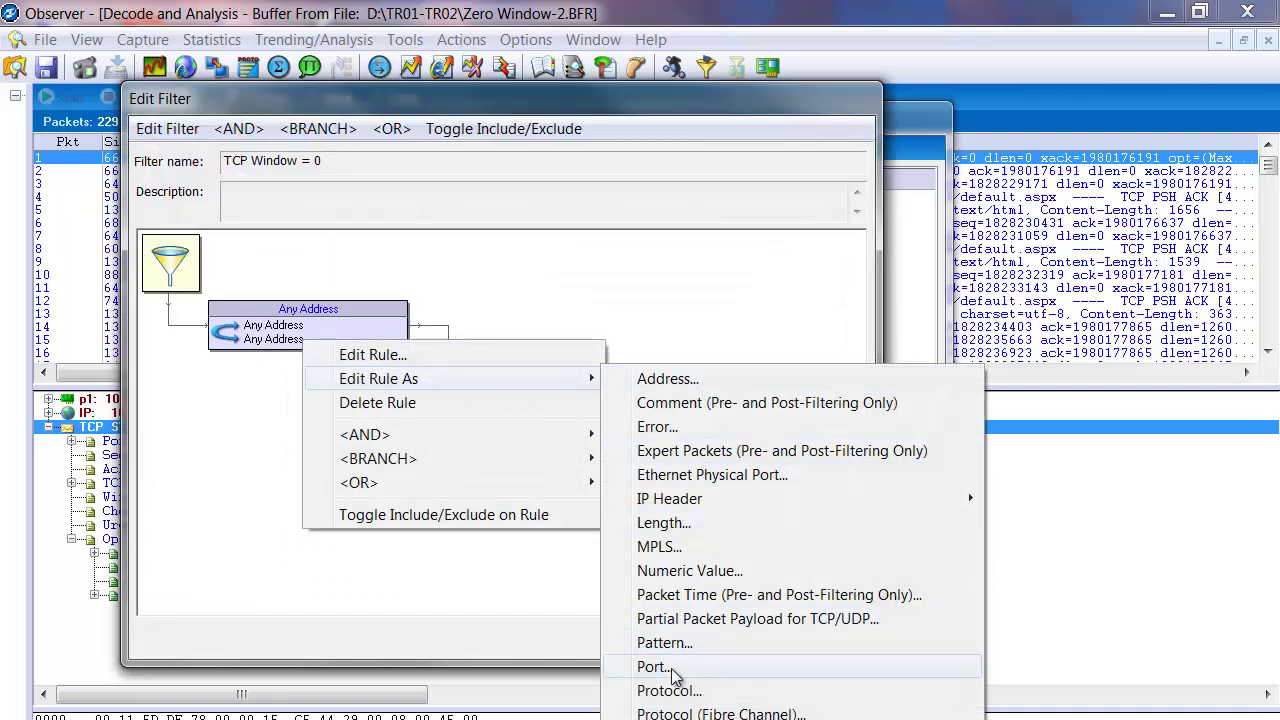
left_click(664, 642)
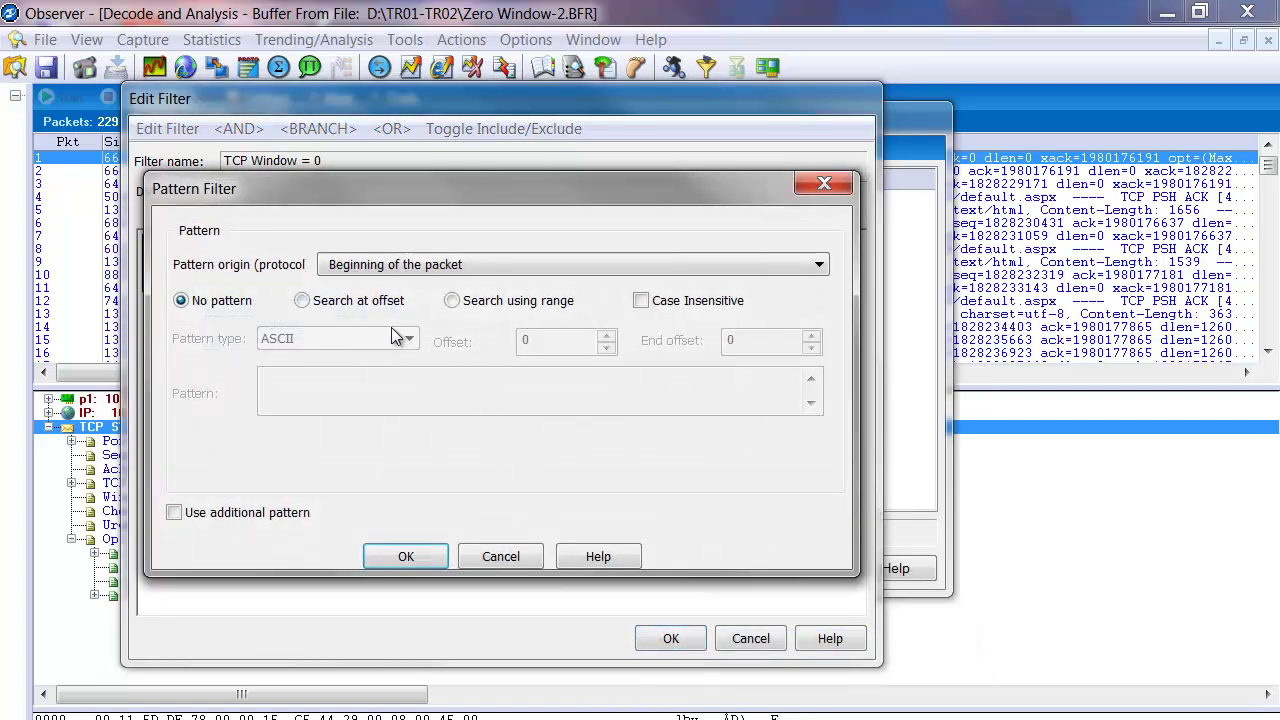
left_click(819, 266)
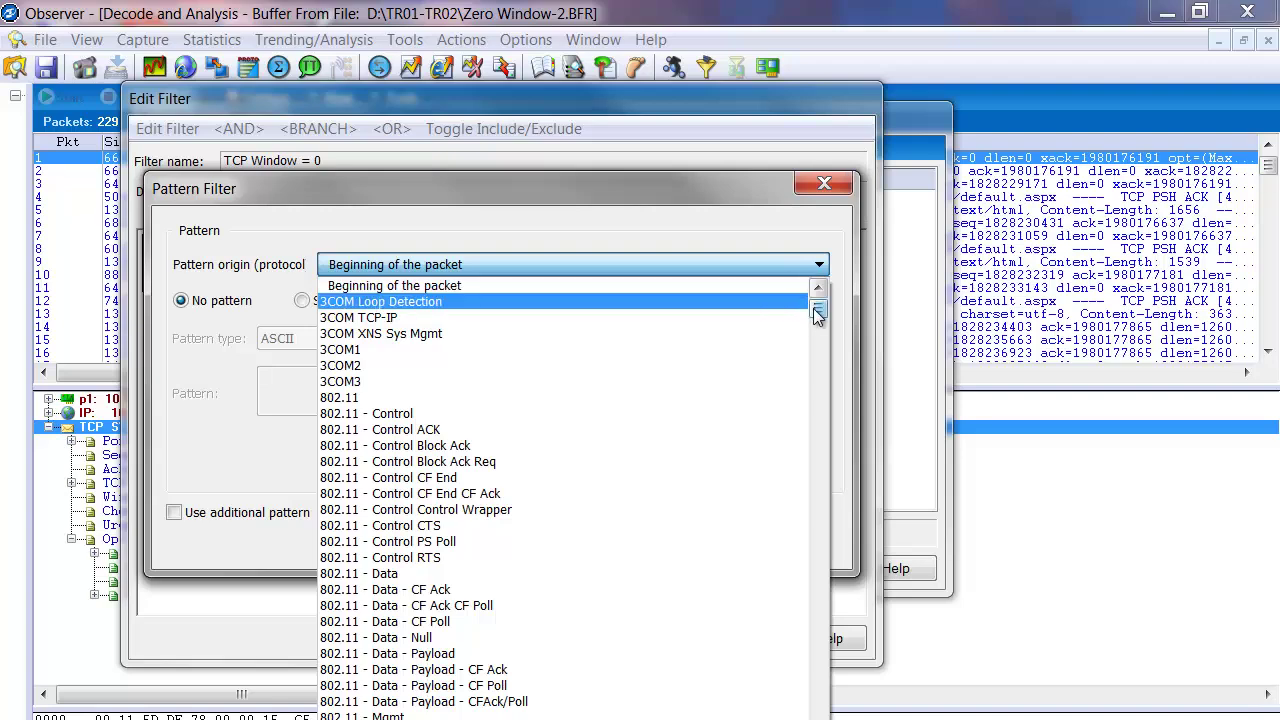
left_click_drag(817, 314, 785, 512)
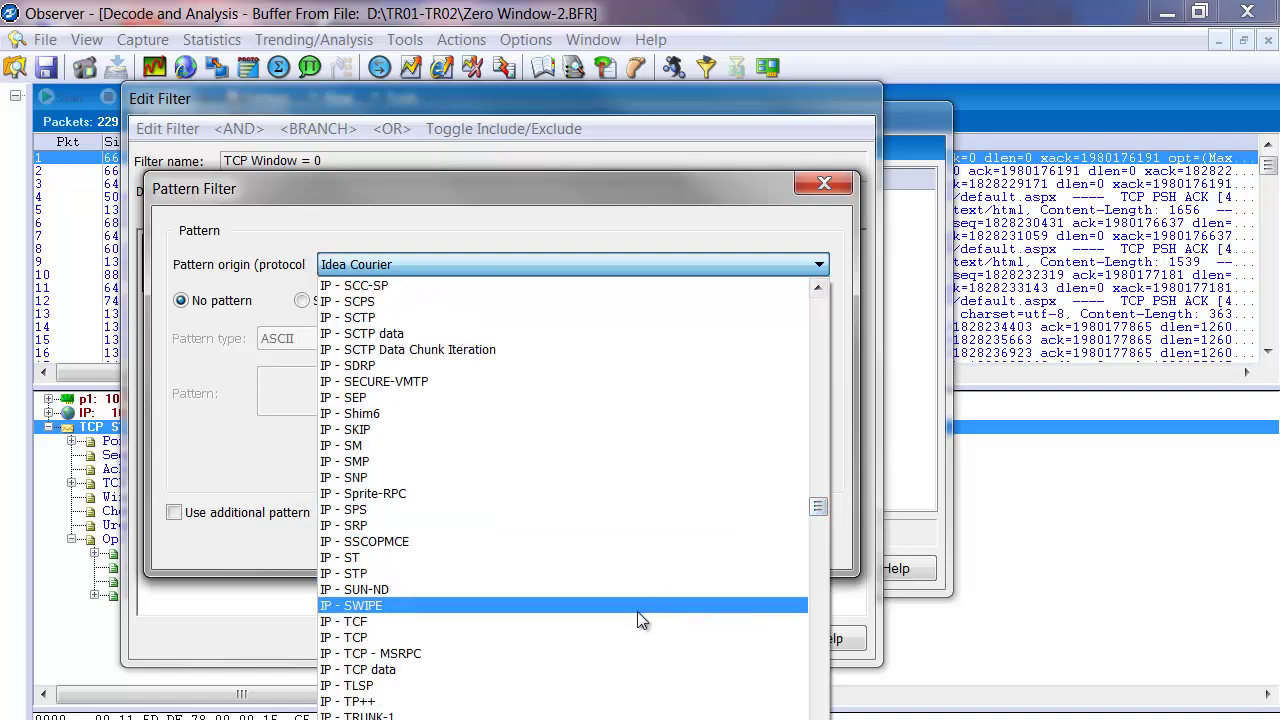
left_click(416, 639)
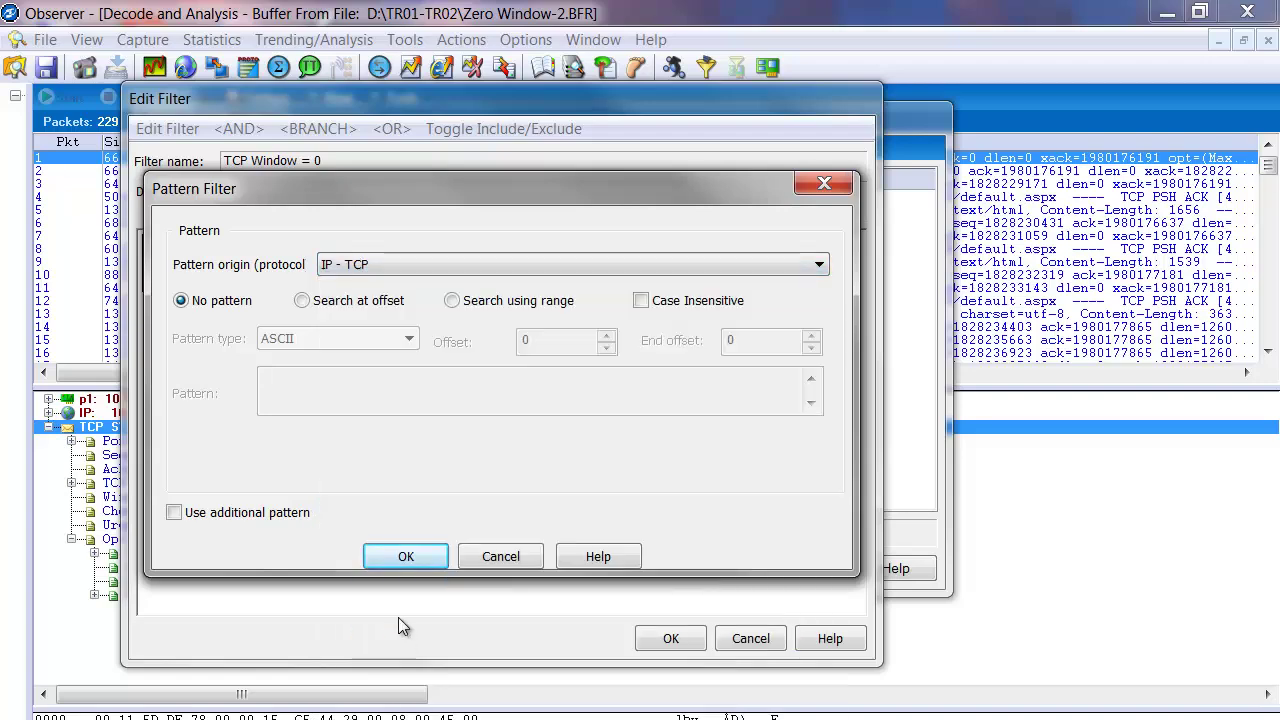
Set the pattern rule to search at offset 14 for the hexadecimal pattern 00 00, and save the filter
left_click(303, 300)
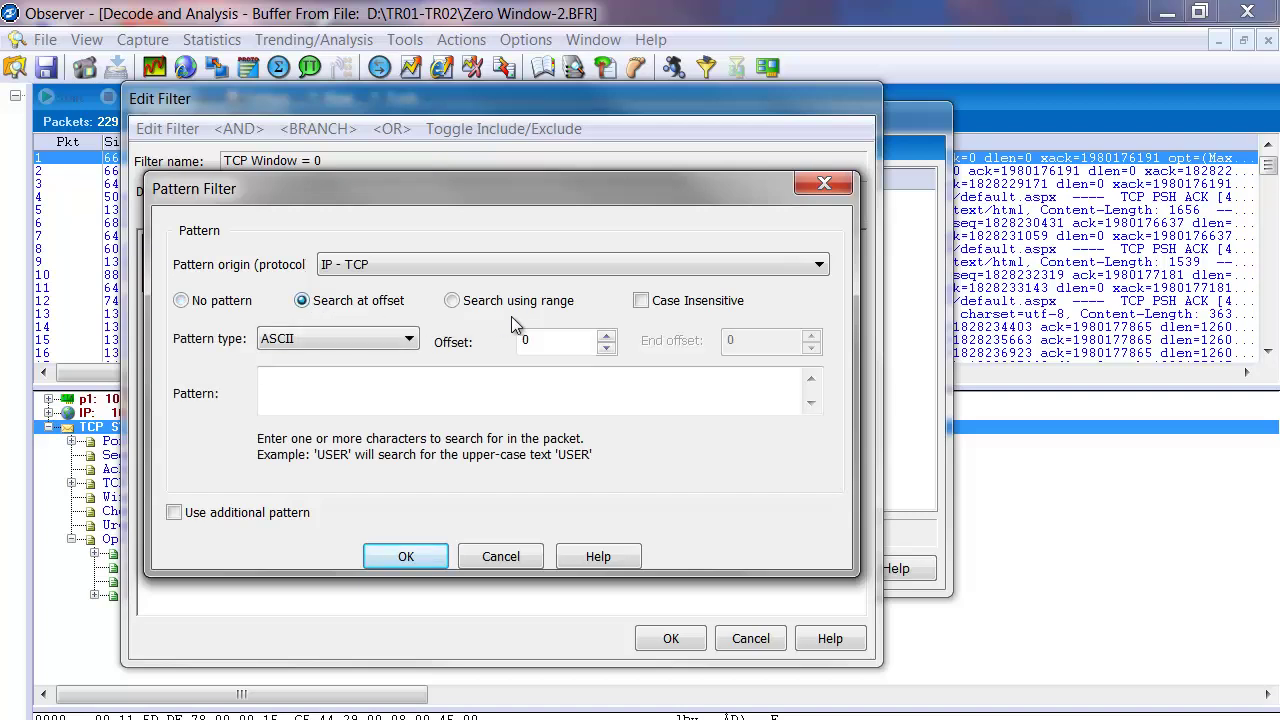
double_click(542, 342)
type("14")
left_click(402, 342)
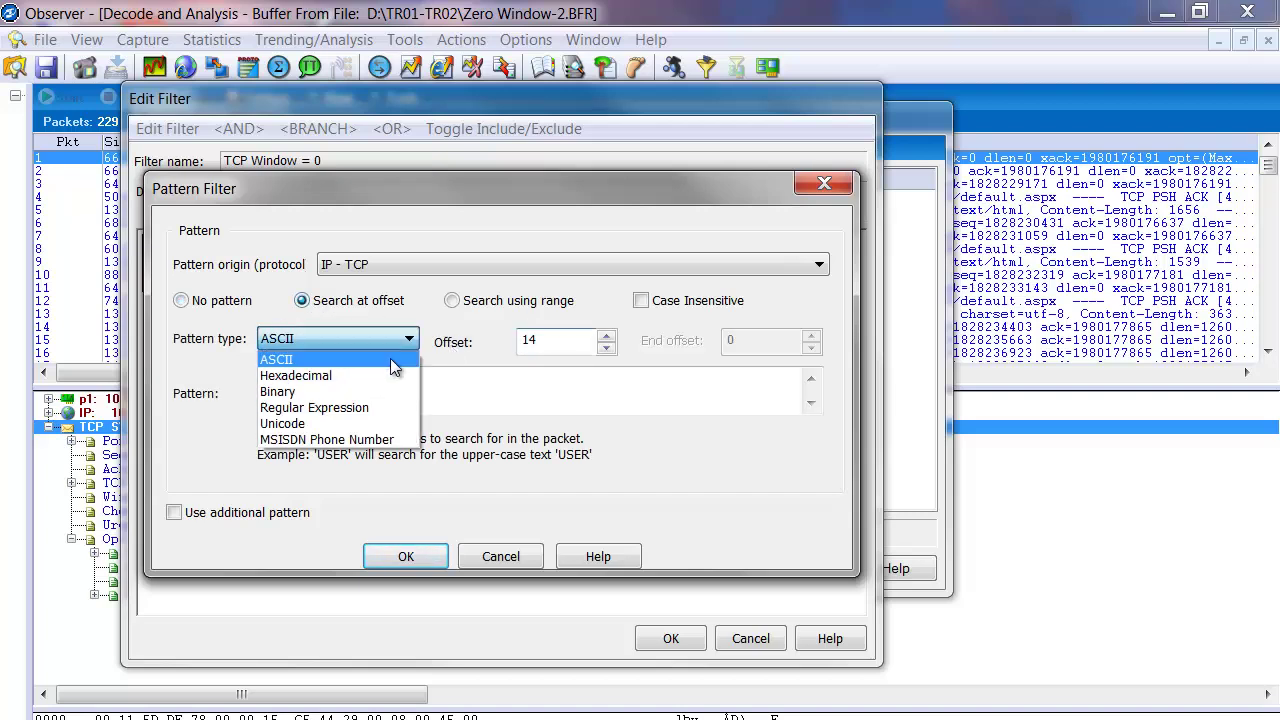
left_click(296, 378)
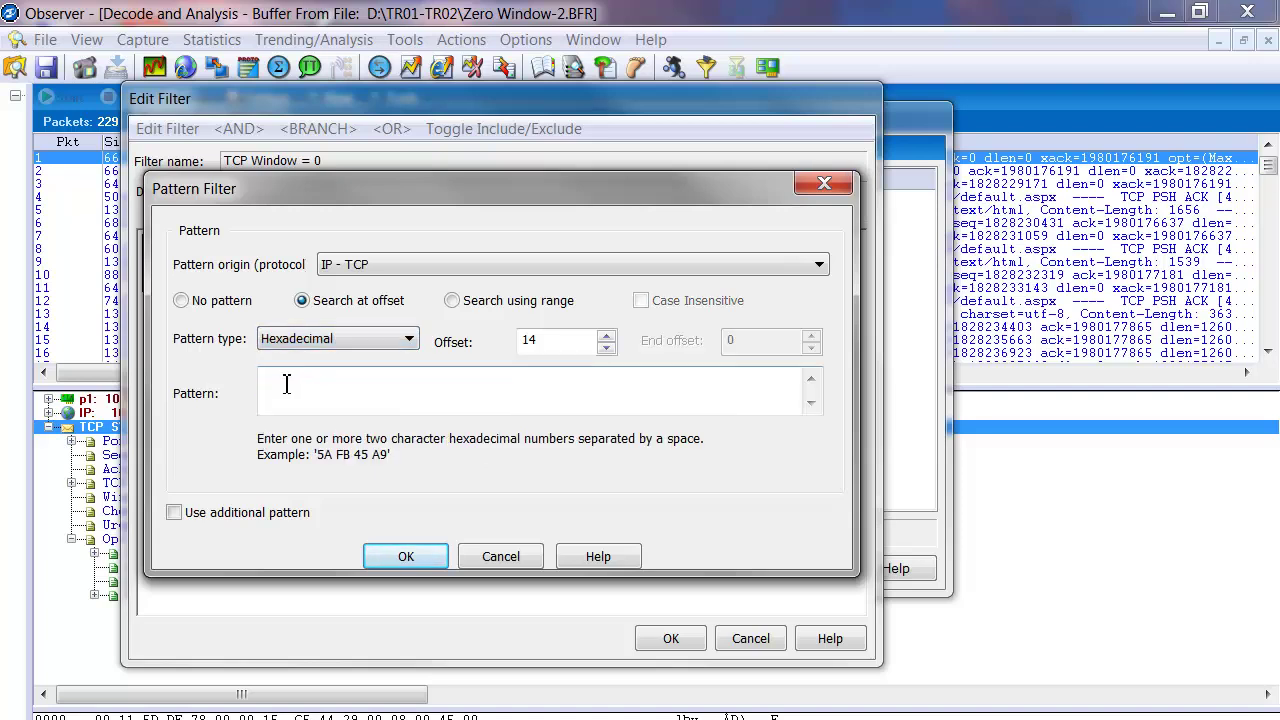
left_click(289, 387)
type("00 00")
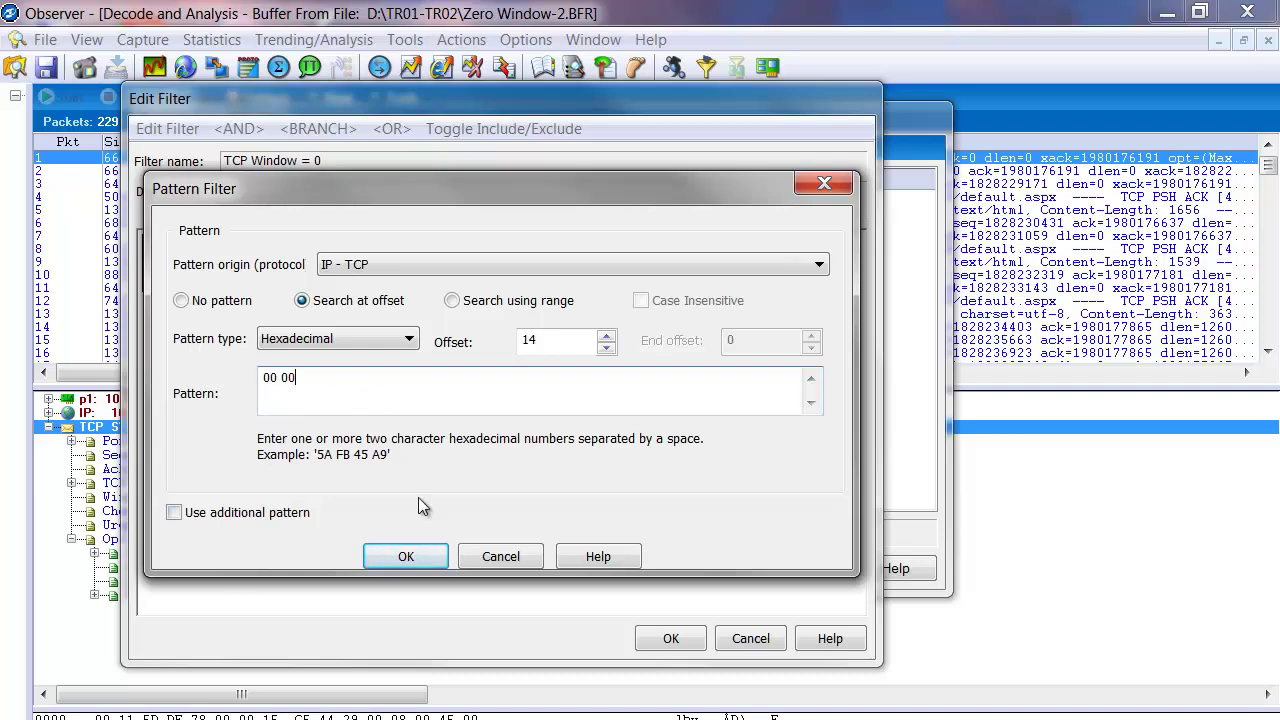
left_click(410, 558)
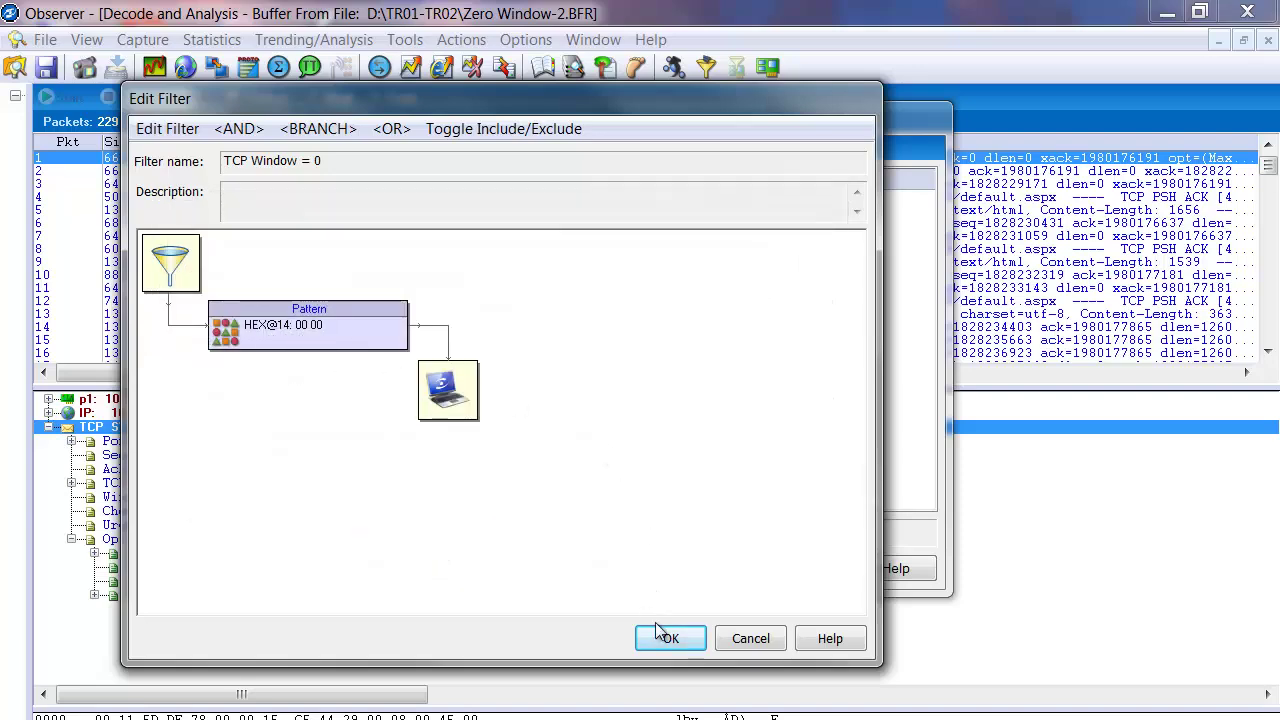
left_click(671, 639)
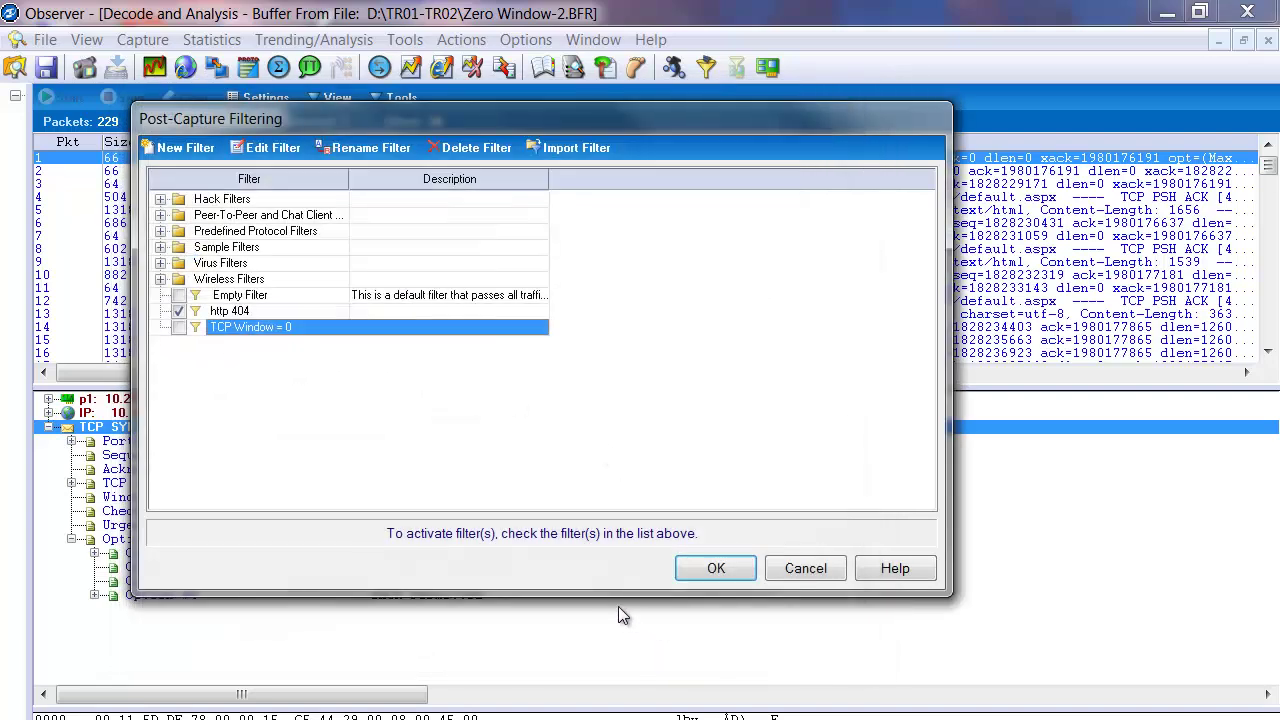
Apply only the "TCP Window = 0" filter, with http 404 deactivated, and check the Window field of the filtered packet
left_click(178, 311)
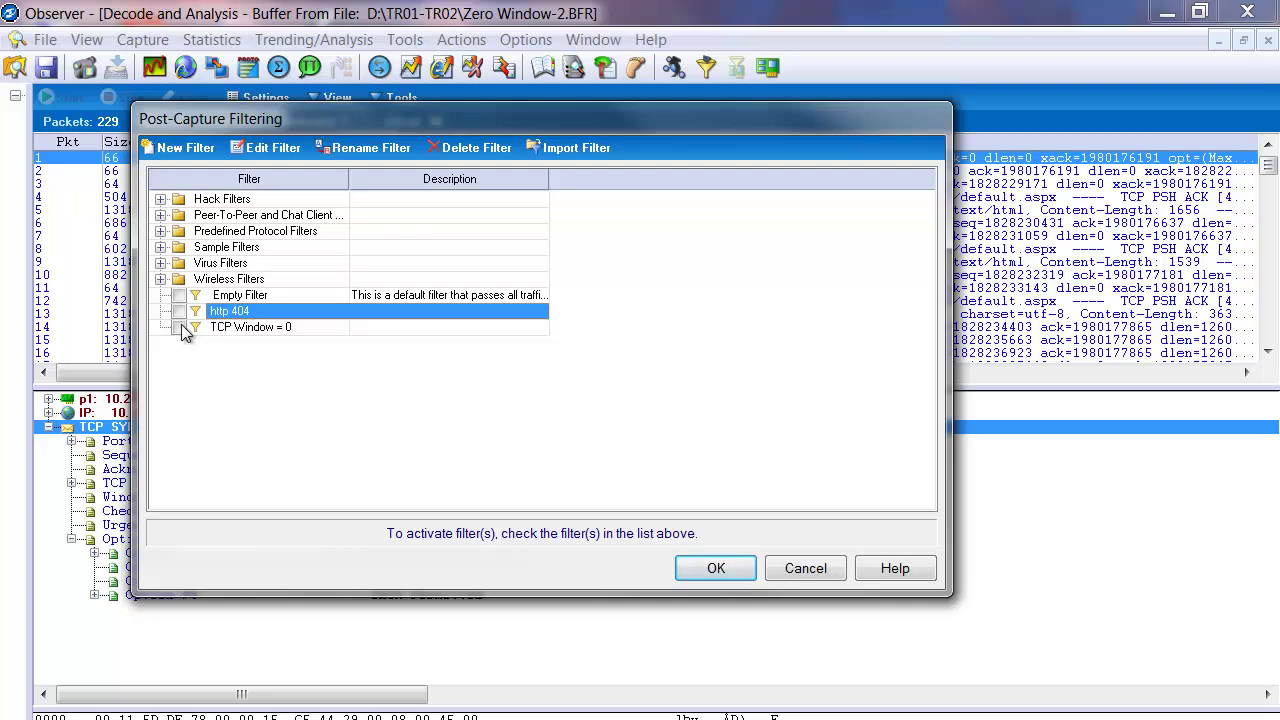
left_click(178, 328)
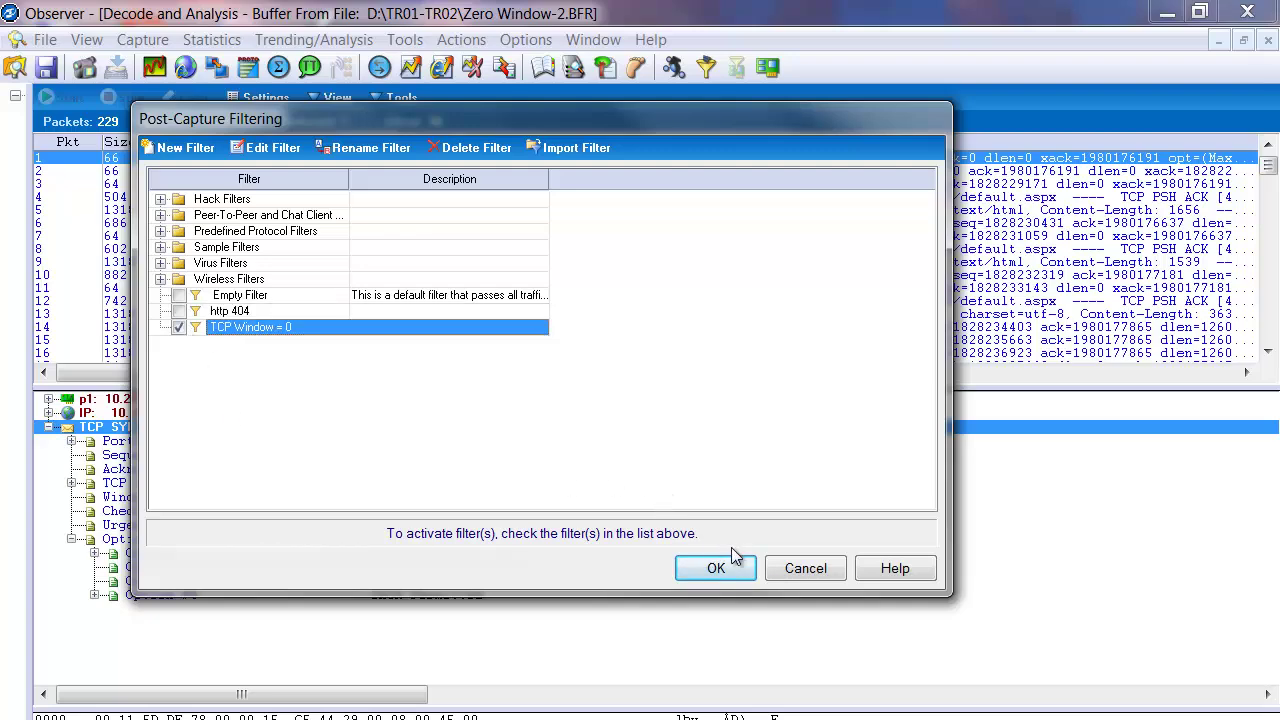
left_click(708, 568)
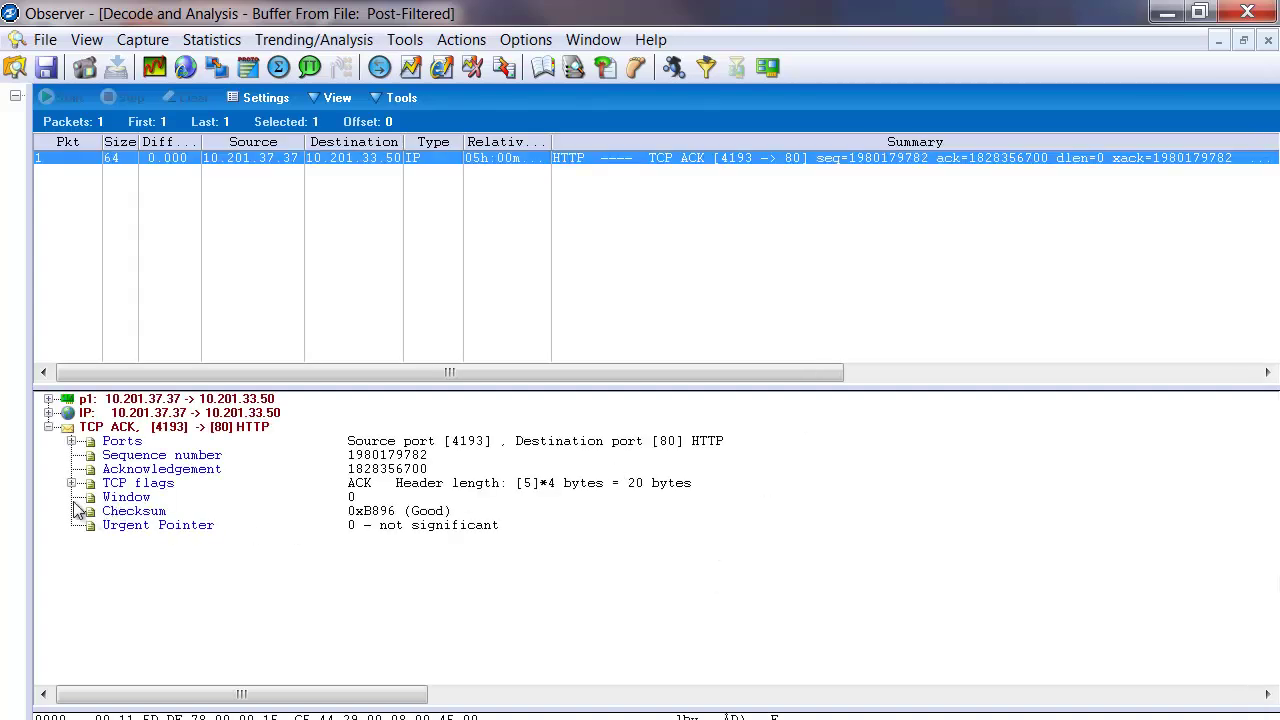
left_click(346, 500)
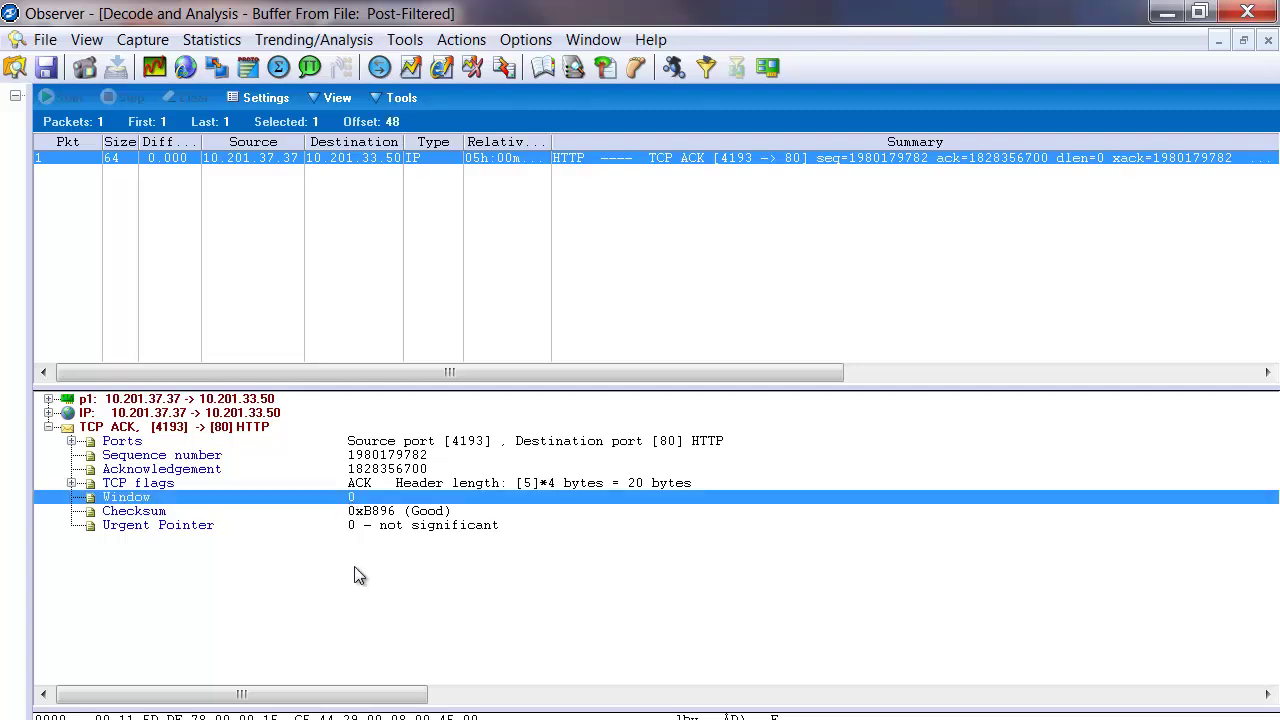